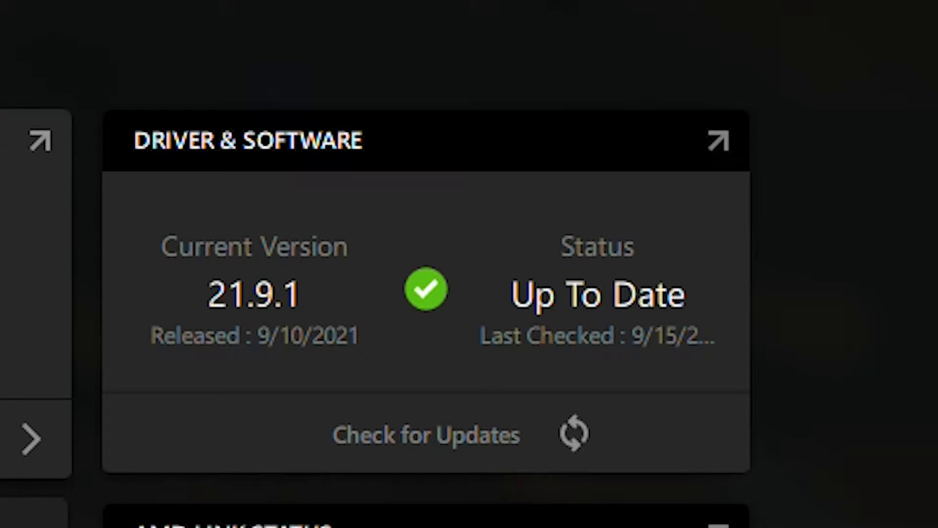
- Open the Performance Tuning page to show Global Tuning for the RX 6900 XT
left_click(344, 30)
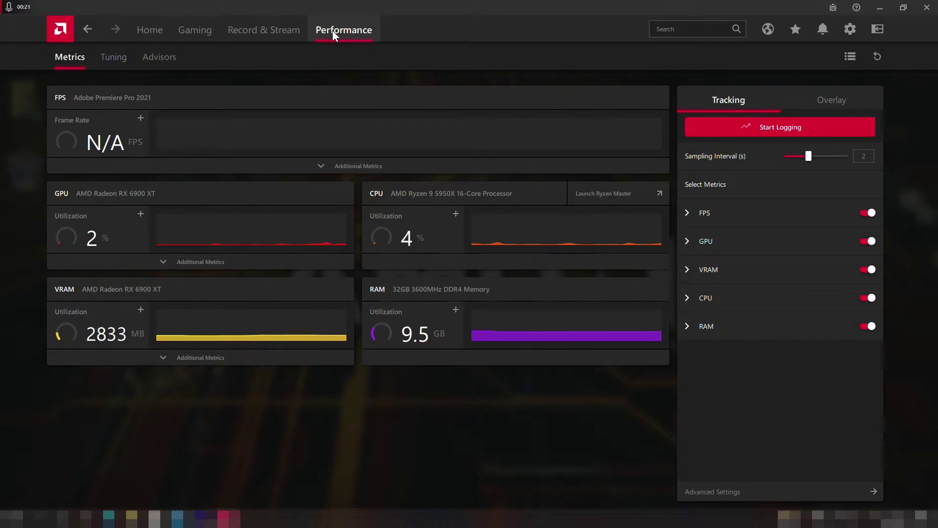
left_click(112, 58)
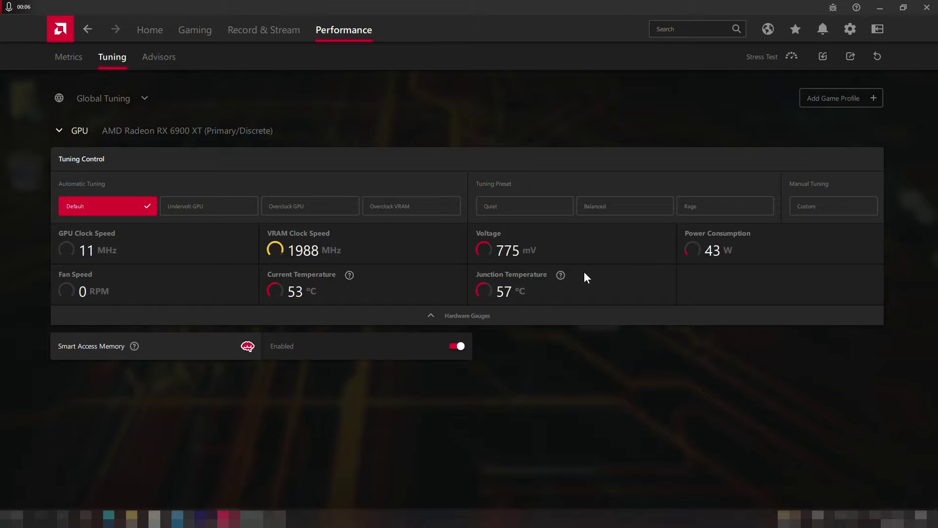
- Switch to Custom tuning and load RX 6900XT profile.xml from the Desktop (2550–2715 MHz, 1080 mV)
left_click(820, 205)
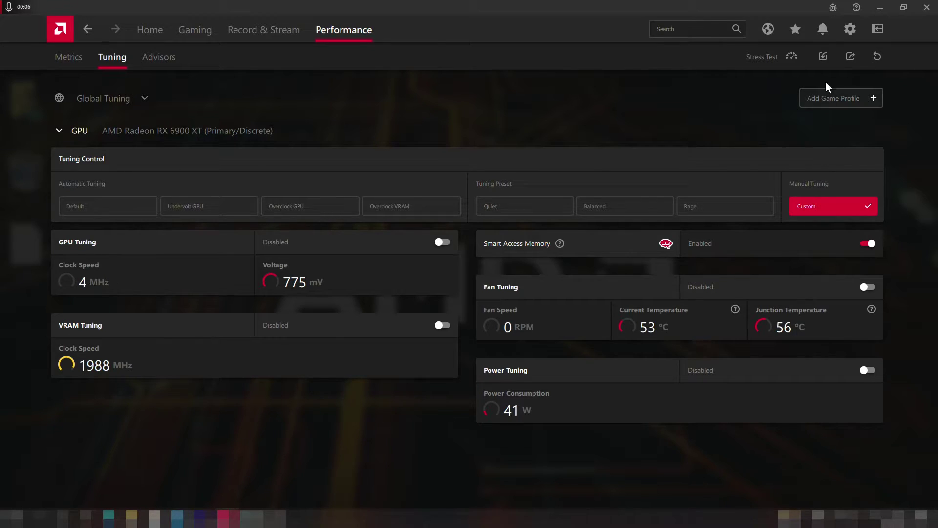
left_click(829, 61)
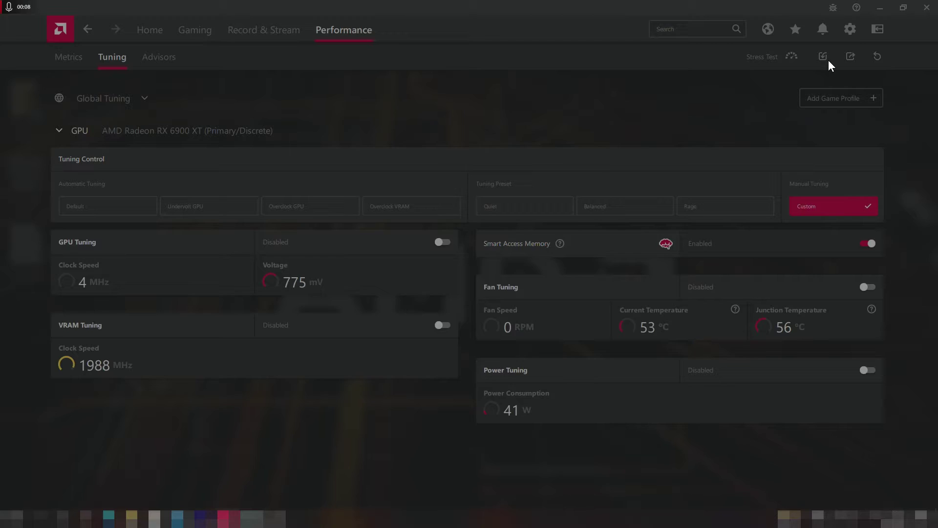
left_click(372, 135)
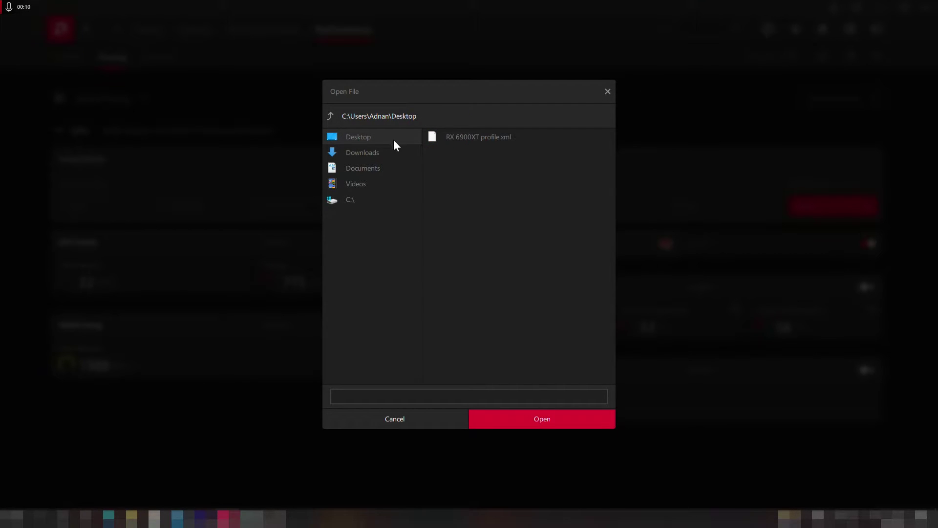
left_click(476, 137)
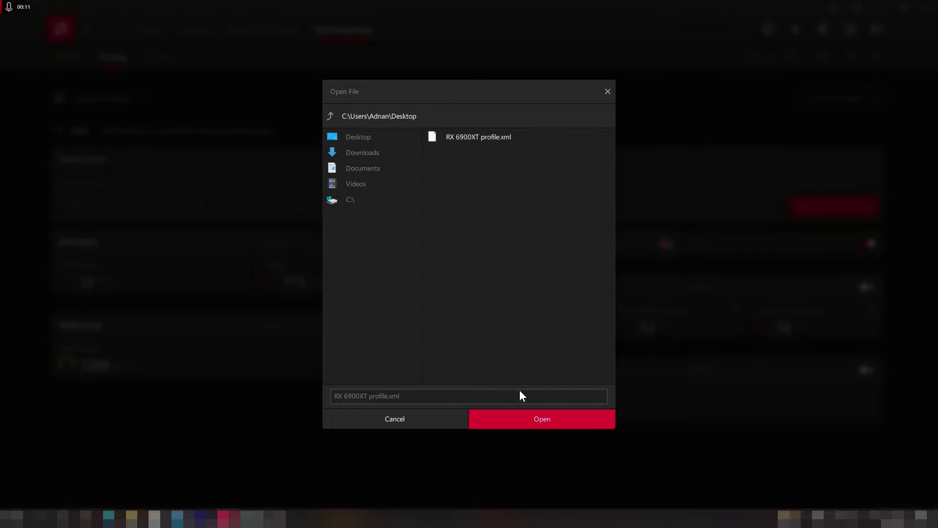
left_click(532, 419)
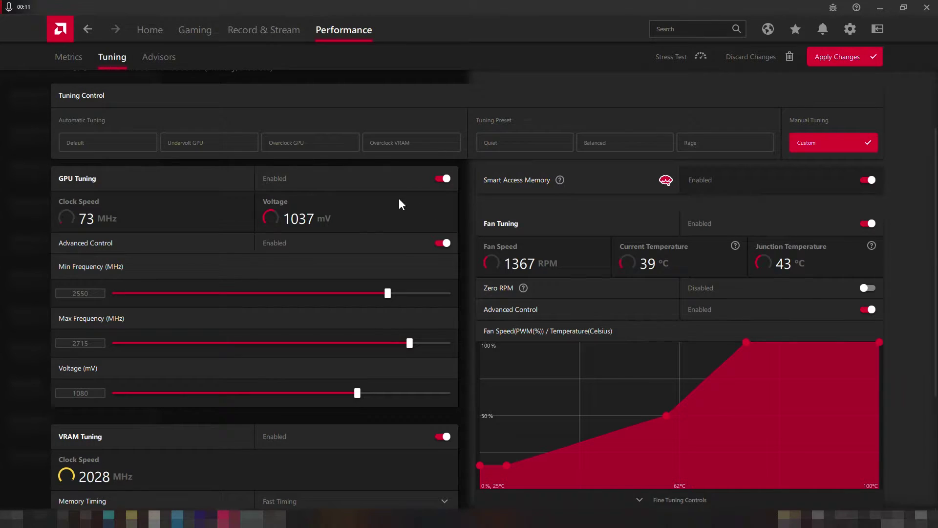
scroll(340, 212, "down", 2)
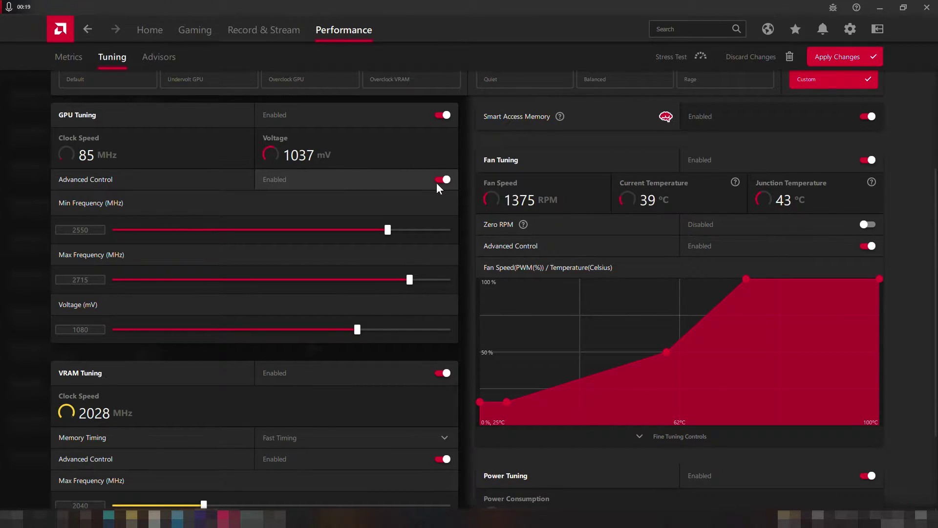
scroll(211, 211, "down", 1)
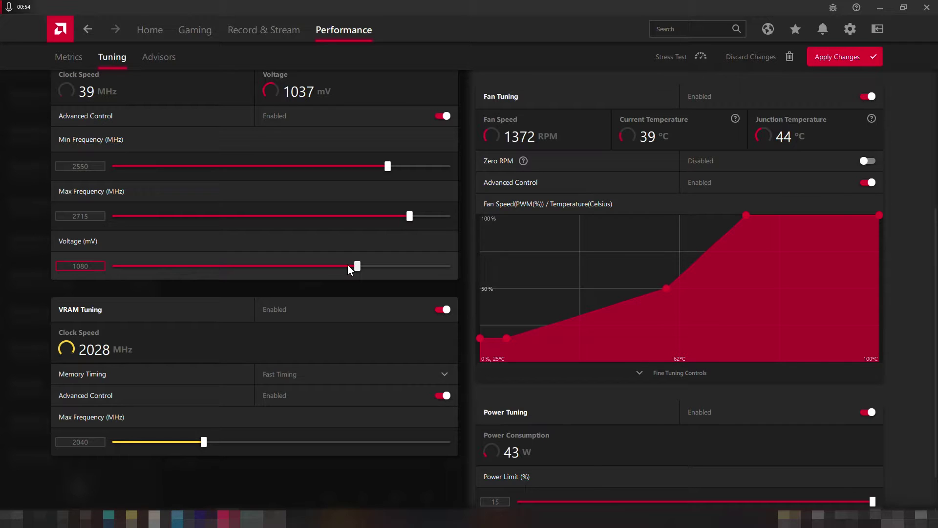
scroll(348, 266, "down", 1)
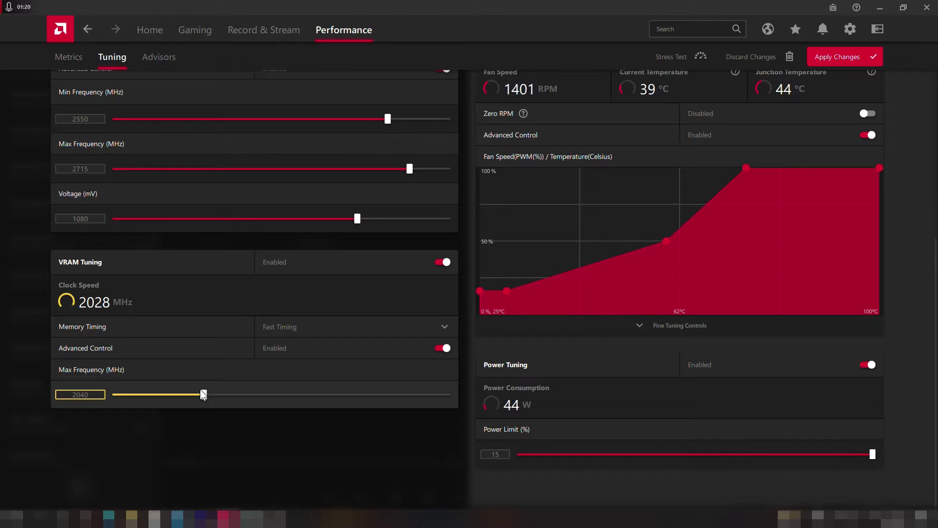
left_click_drag(200, 389, 200, 389)
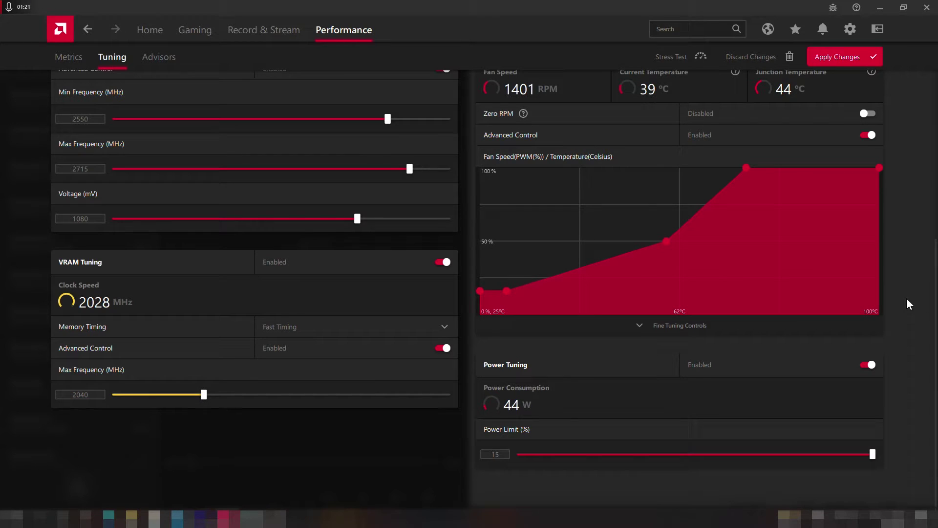
scroll(907, 298, "up", 1)
scroll(907, 298, "up", 2)
scroll(907, 299, "down", 3)
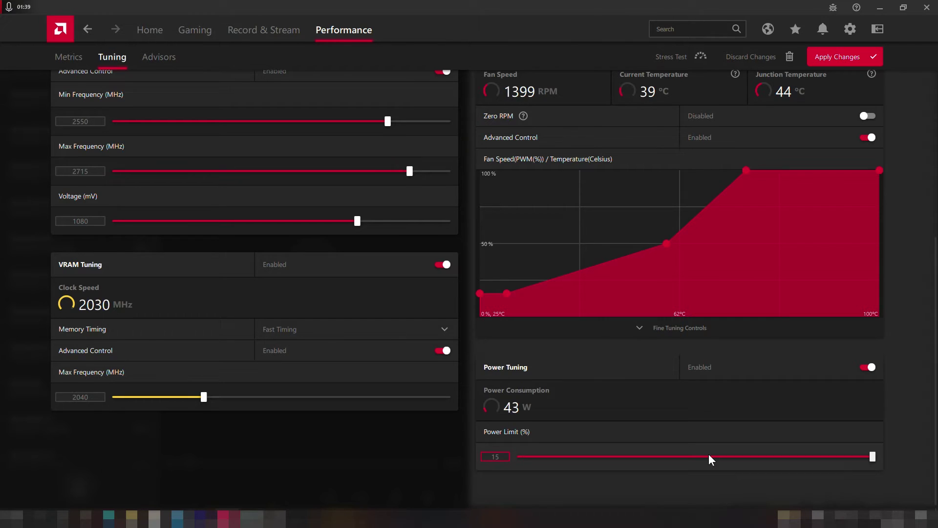
- Scroll the Tuning page to review the fan curve climbing to 100% with Zero RPM off
scroll(709, 455, "up", 3)
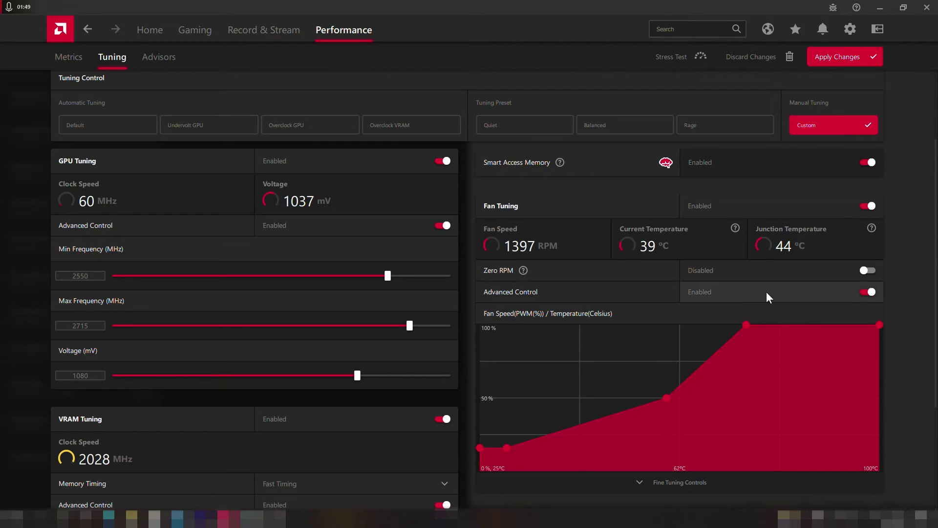
scroll(767, 292, "down", 2)
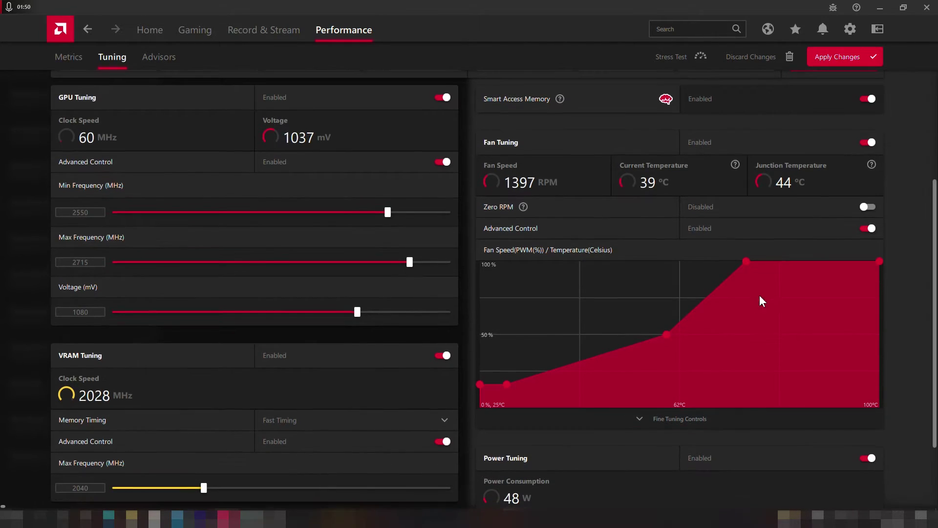
- Expand the fan curve's P1–P5 points: 16% at 25–30°C, 50% at 60°C, 100% from 75°C
left_click(672, 423)
scroll(691, 426, "down", 2)
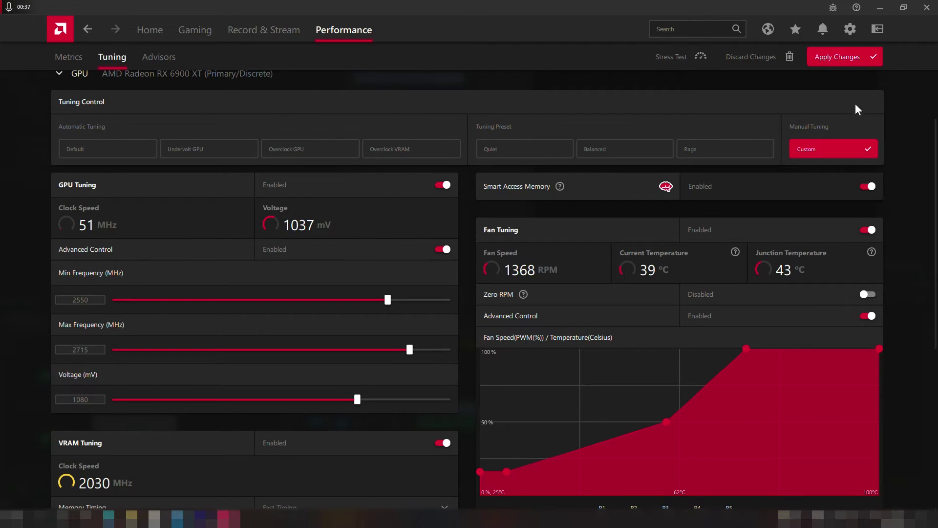
- Apply the custom overclock and fan settings, then run a 60-second RX 6900 XT stress test
scroll(855, 105, "up", 2)
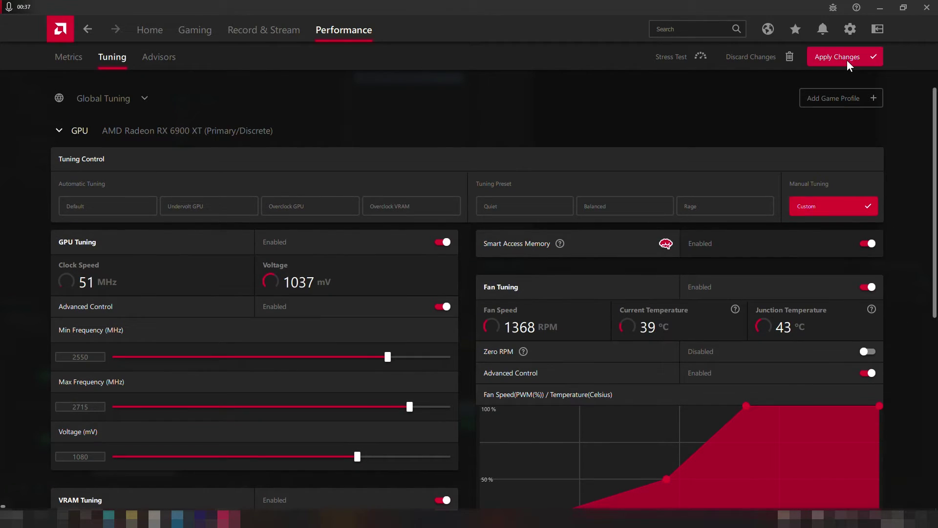
left_click(846, 56)
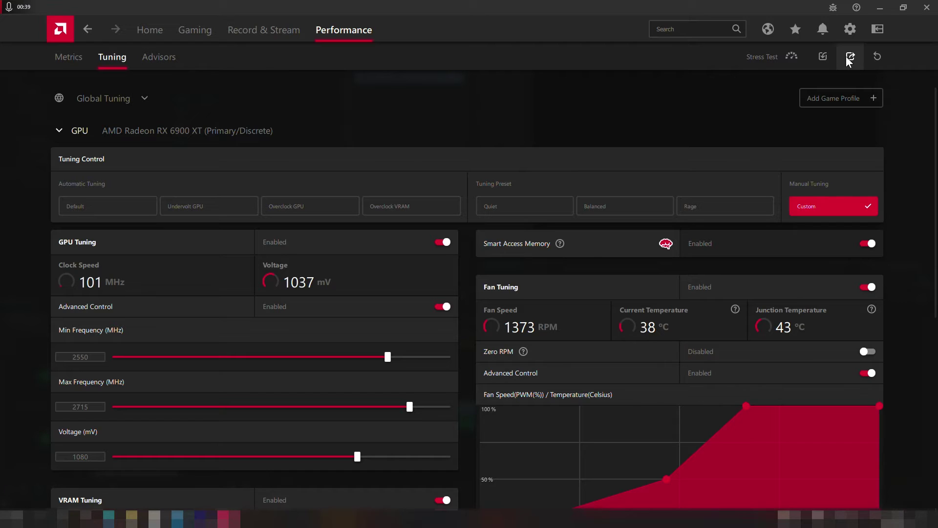
left_click(773, 63)
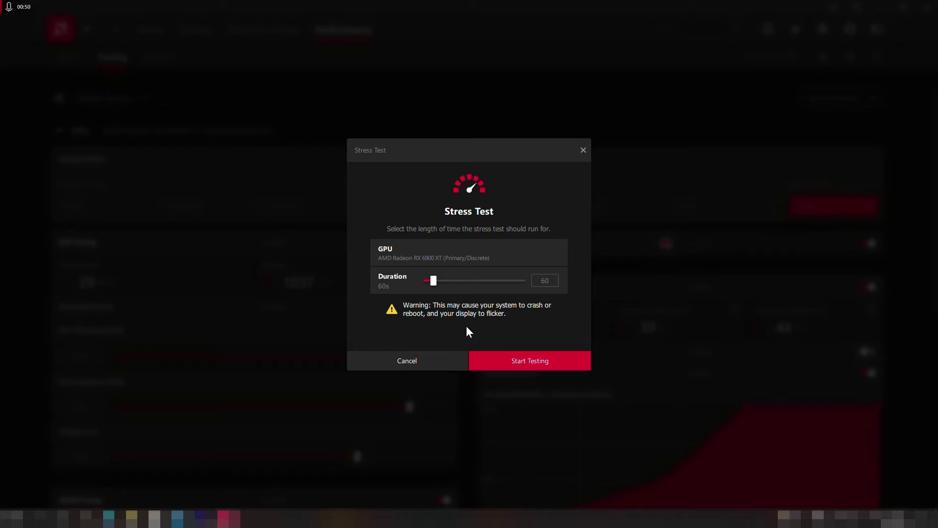
left_click(523, 360)
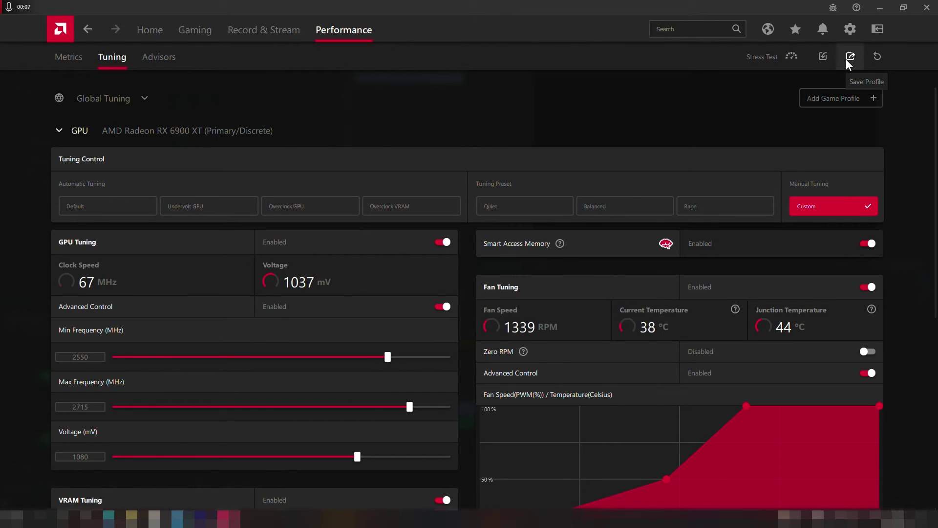
- Save the current tuning to the Desktop as a profile named 'new profile'
left_click(847, 60)
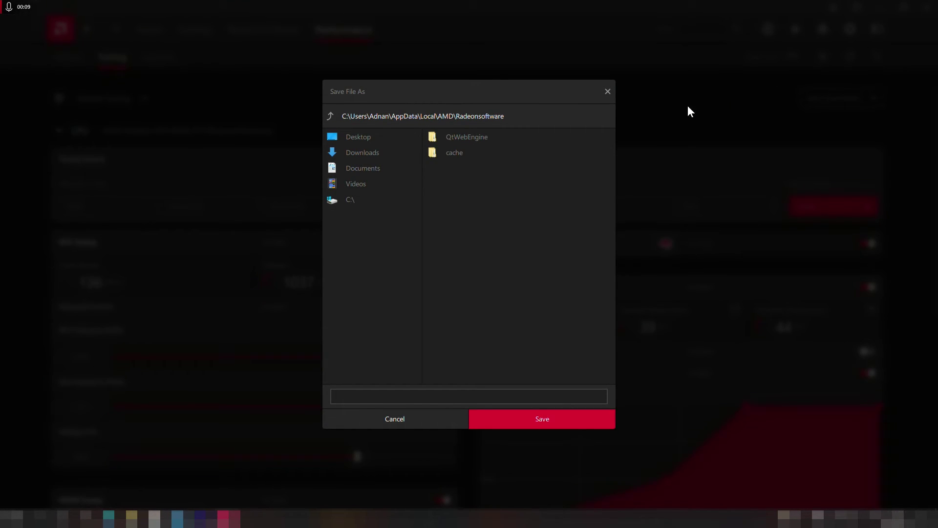
left_click(356, 142)
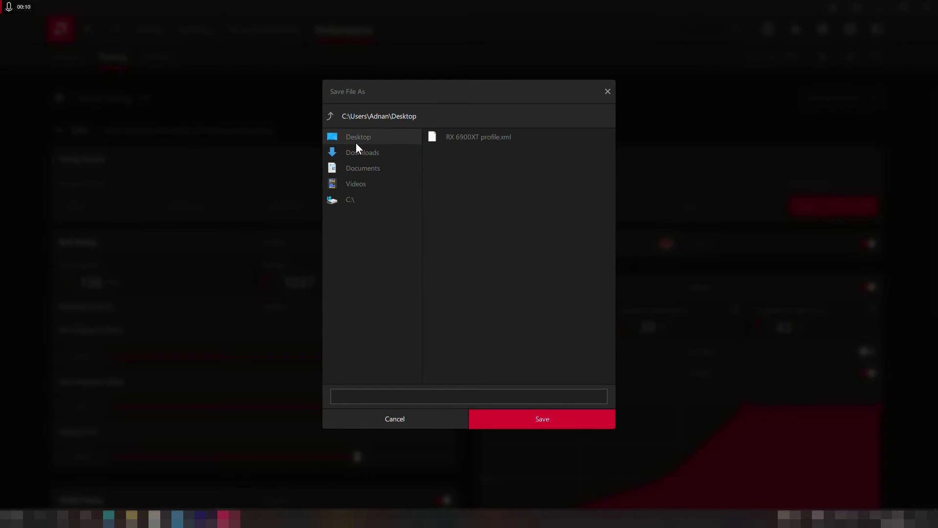
left_click(450, 393)
type("new profile")
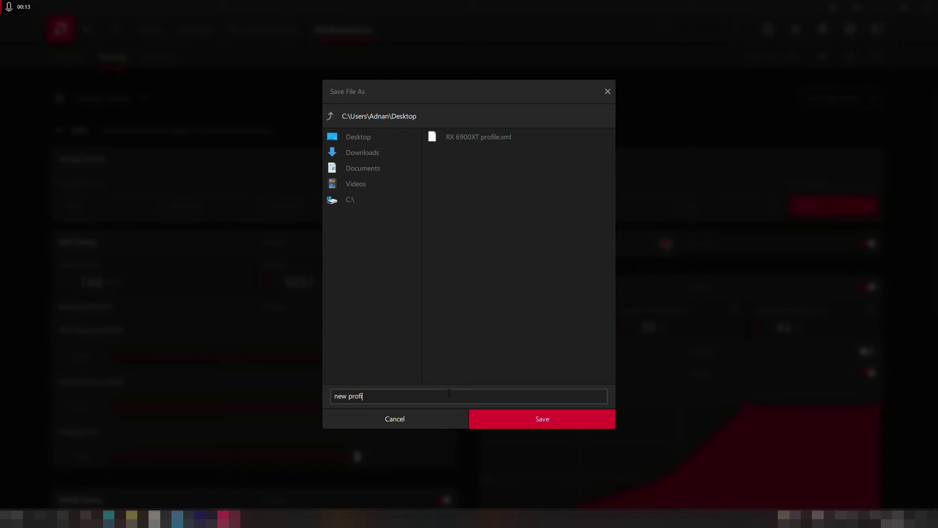
left_click(561, 424)
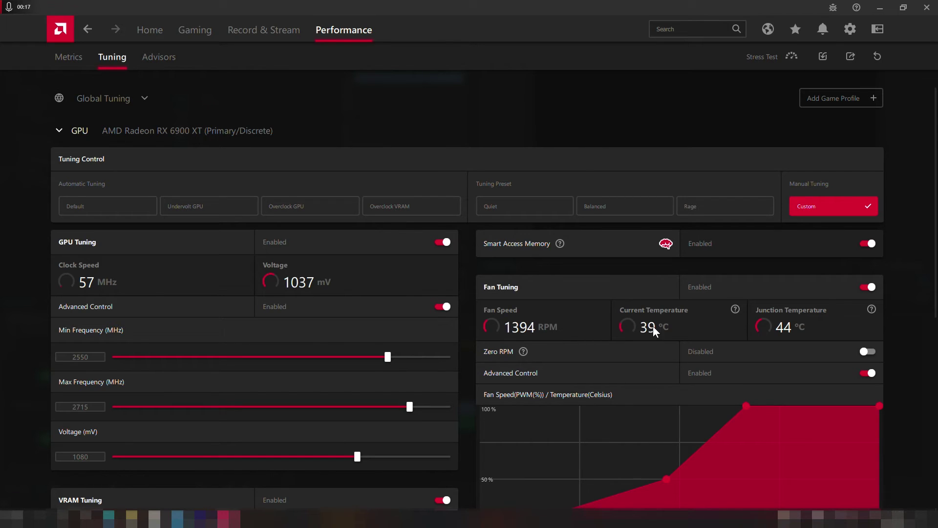
- Load new profile.xml from the Desktop into the tuning settings
left_click(824, 55)
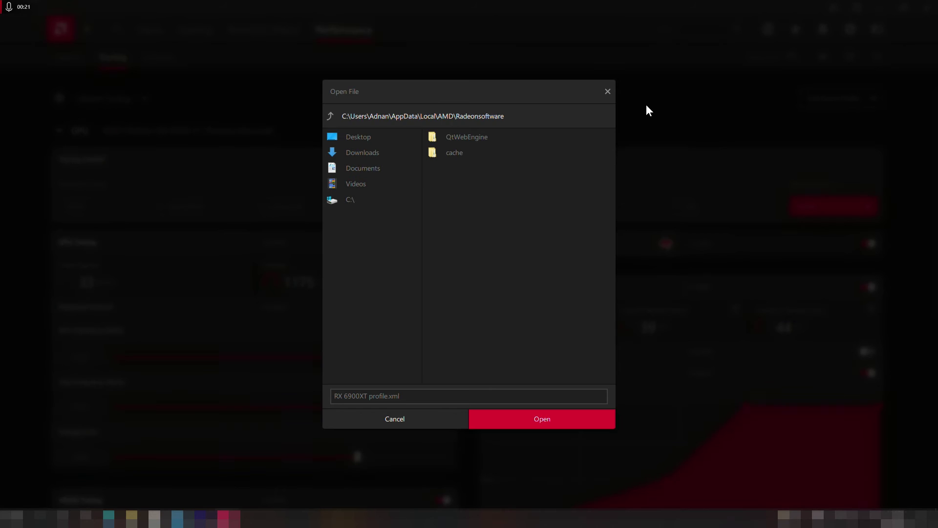
left_click(372, 139)
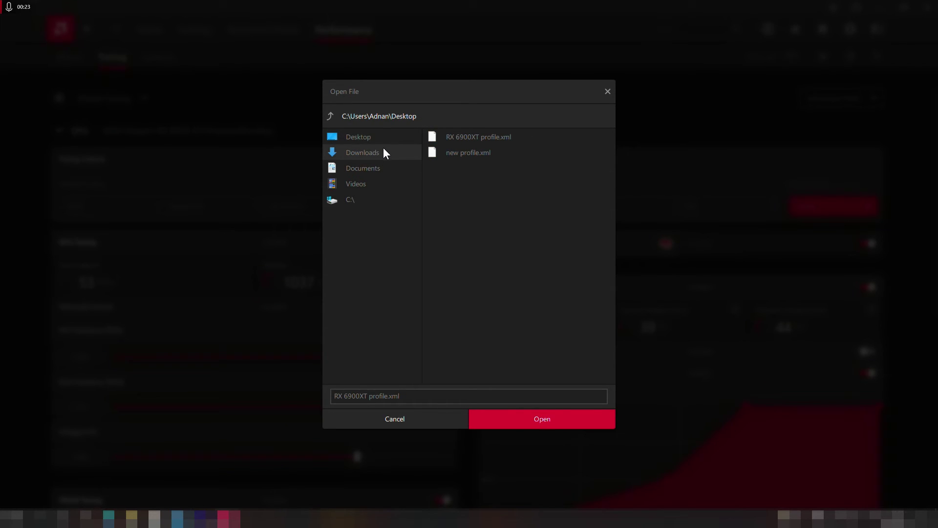
left_click(476, 150)
left_click(570, 420)
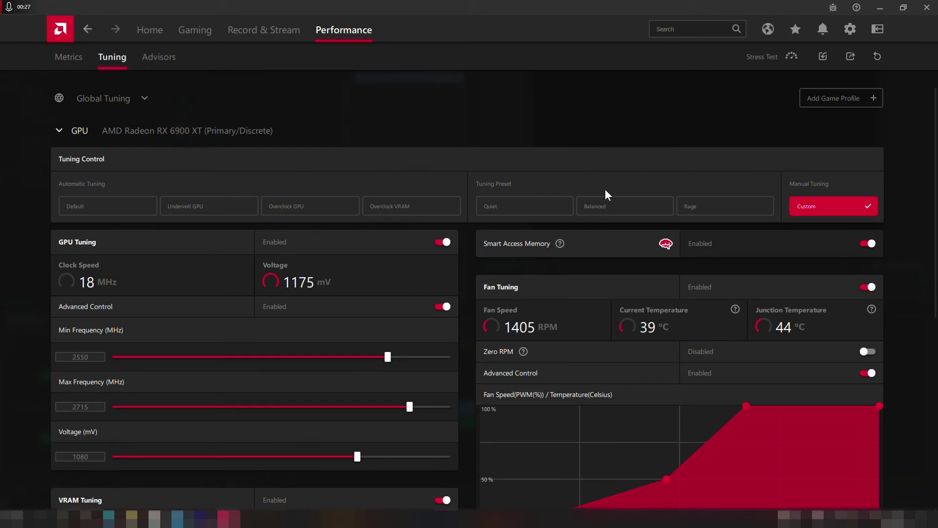